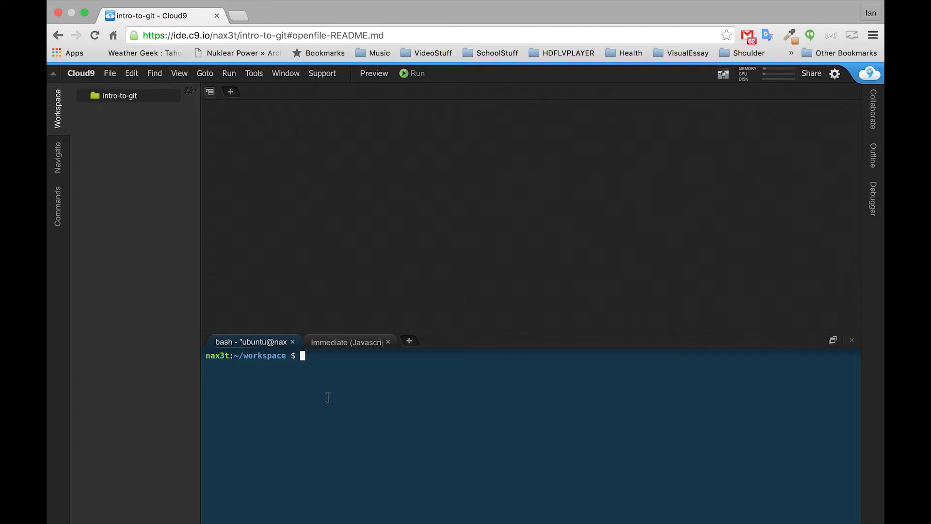
{"action": "type", "text": "mkdir"}
{"action": "type", "text": "intro-to-"}
{"action": "type", "text": "git"}
Make the intro-to-git folder, move into it, and run git init to start a repository
{"action": "key", "text": "Return"}
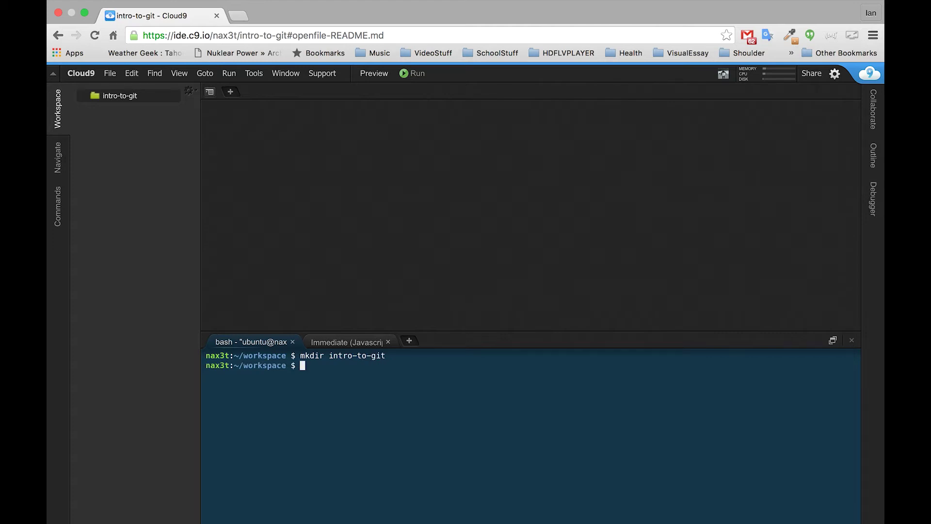
{"action": "type", "text": "cd"}
{"action": "type", "text": " intr"}
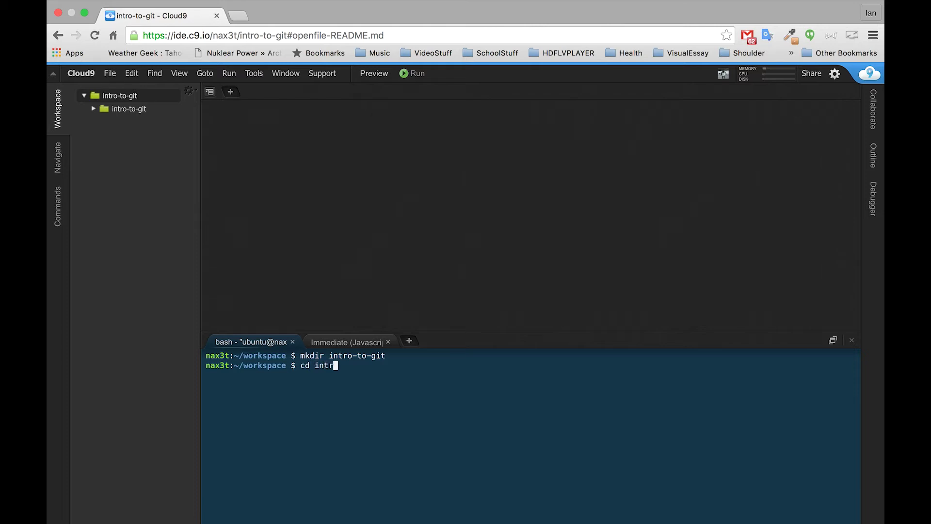
{"action": "key", "text": "Tab"}
{"action": "key", "text": "Return"}
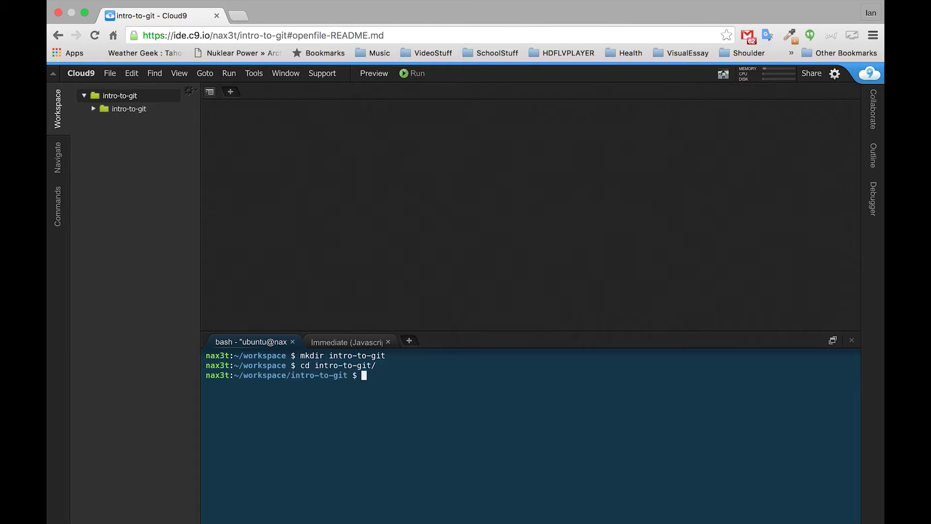
{"action": "type", "text": "git init"}
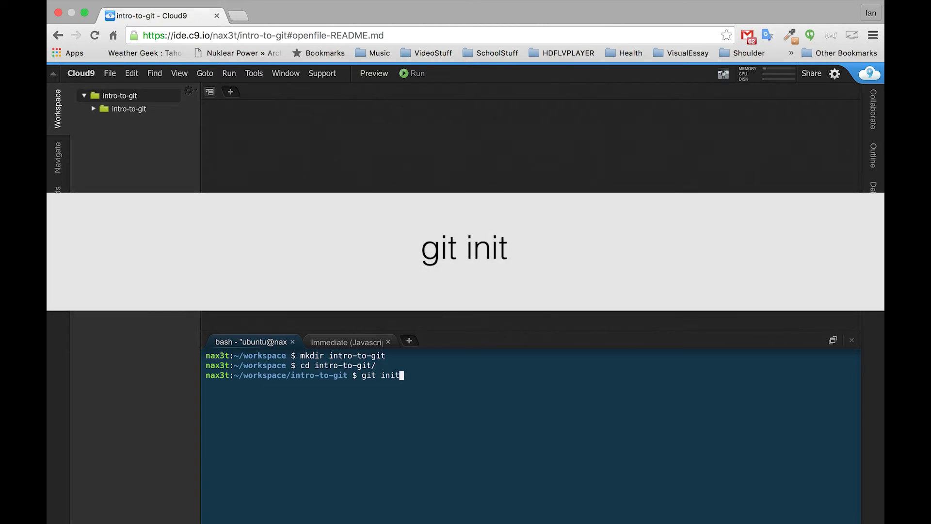
{"action": "key", "text": "Return"}
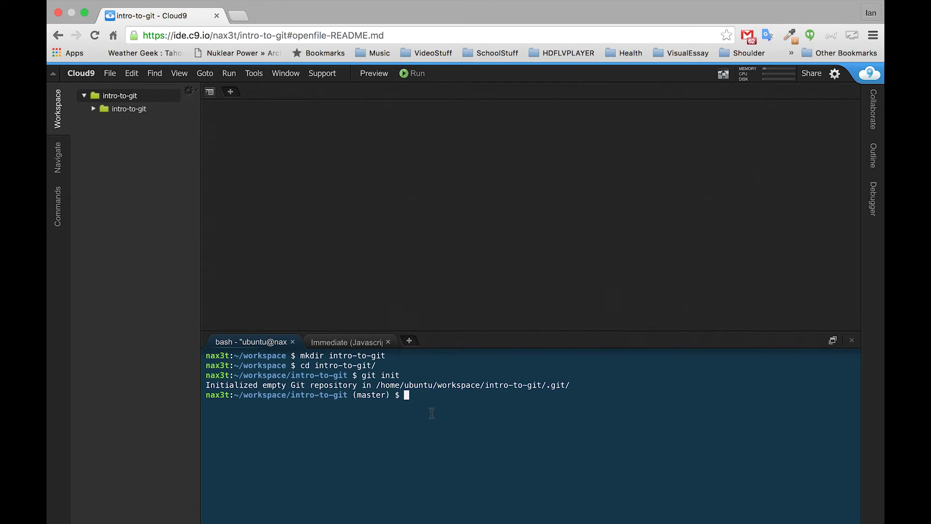
{"action": "type", "text": "g"}
Create an empty README.md with touch and open it from the intro-to-git tree
{"action": "key", "text": "BackSpace"}
{"action": "type", "text": "touch "}
{"action": "type", "text": "README.md"}
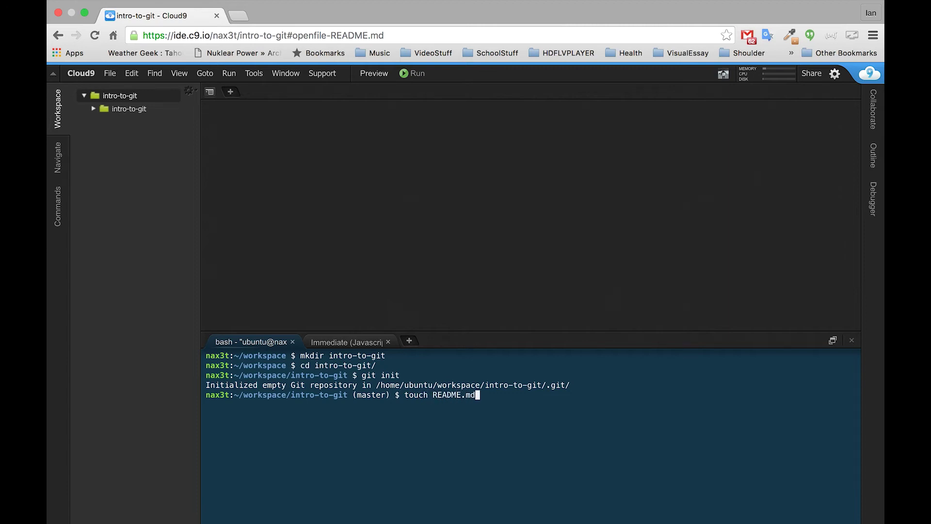
{"action": "key", "text": "Return"}
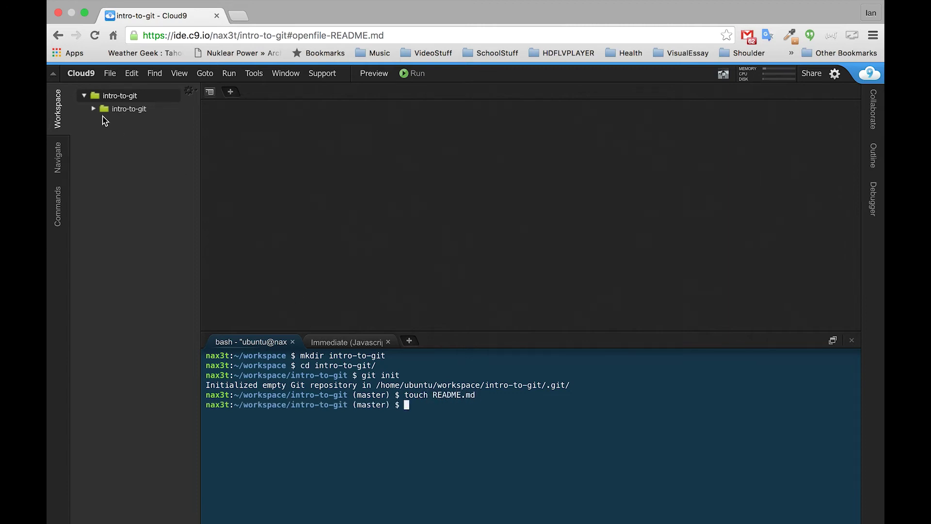
{"action": "left_click", "coordinate": [93, 109]}
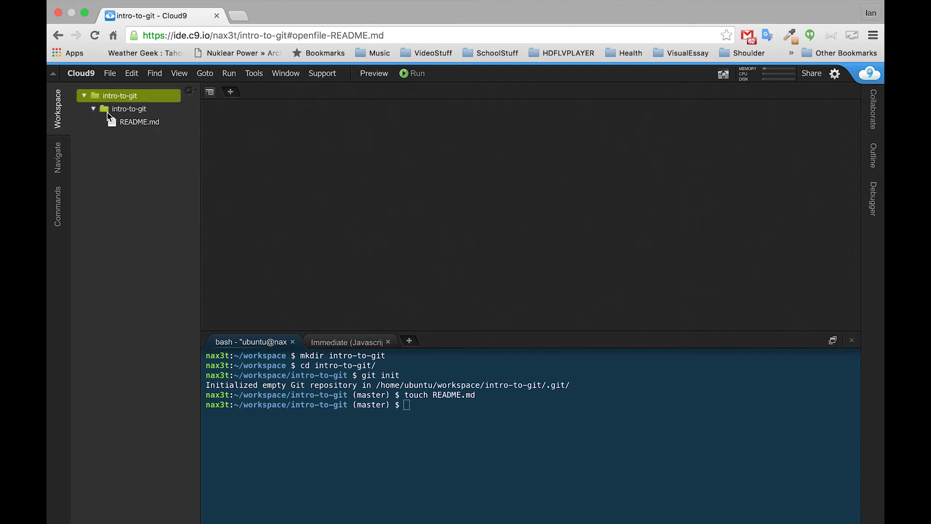
{"action": "double_click", "coordinate": [131, 125]}
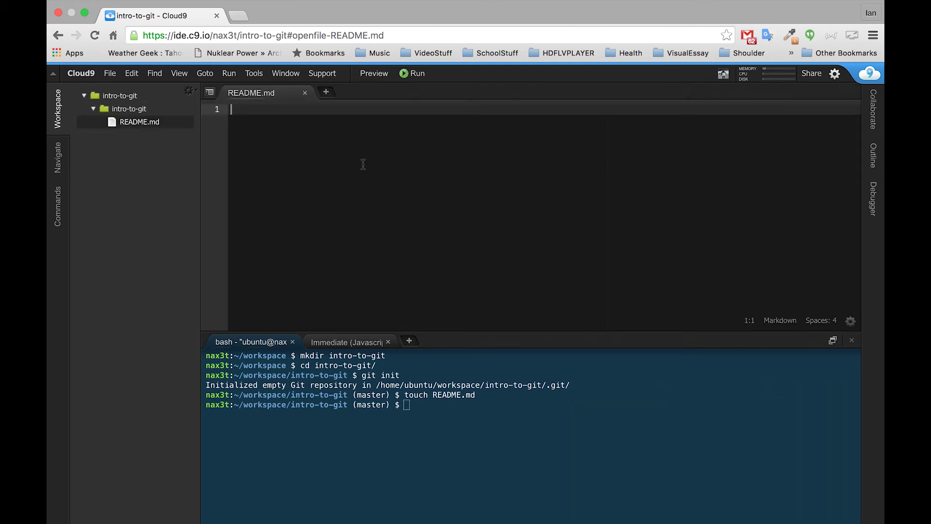
Paste the working directory, staging area and repository notes into README.md and save
{"action": "type", "text": "# Working Directory - Area where all of our files and directories and changes are living all the time  # Staging Area - Files and directories that we explcitly add to the staging area  # Git Repository - Where all our snapshots are stored"}
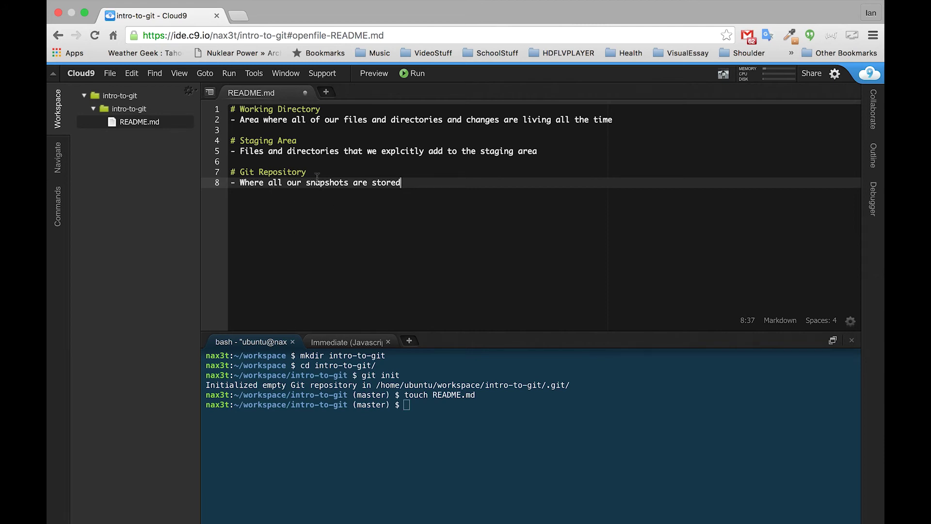
{"action": "key", "text": "ctrl+s"}
{"action": "left_click", "coordinate": [412, 410]}
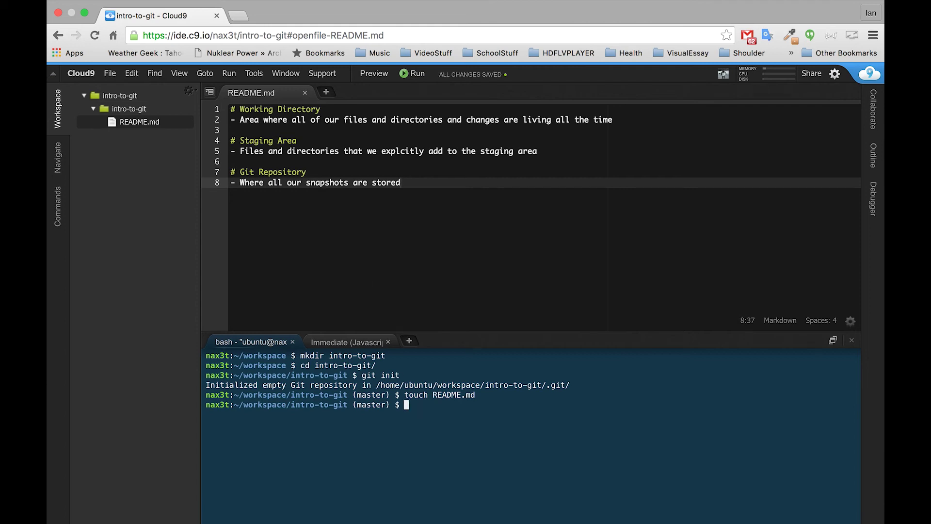
{"action": "type", "text": "git "}
{"action": "type", "text": "status"}
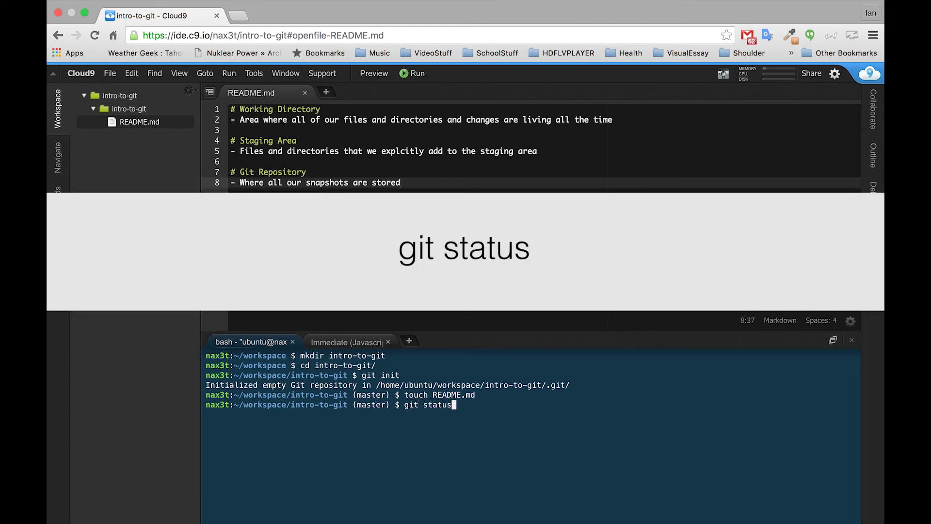
Run git status, git add README.md, then git status to confirm README.md is staged
{"action": "key", "text": "Return"}
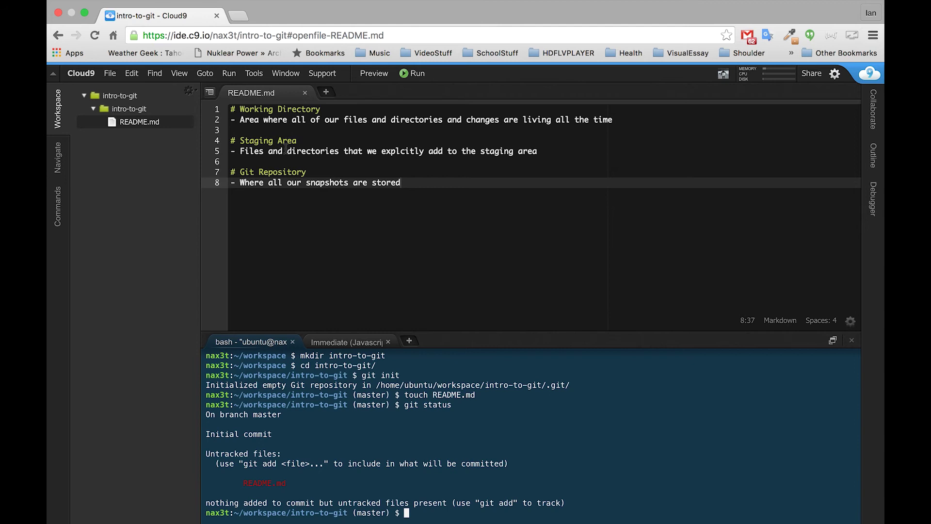
{"action": "type", "text": "git add README.md"}
{"action": "key", "text": "Return"}
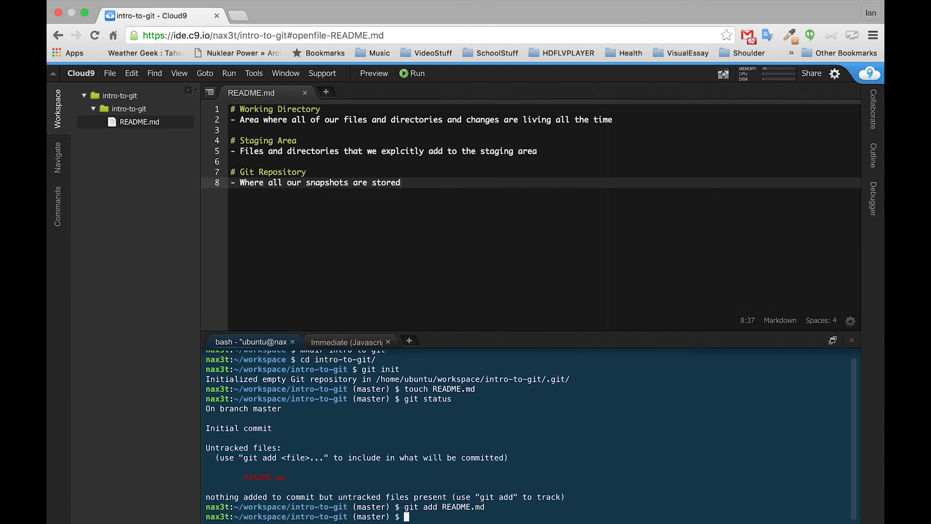
{"action": "type", "text": "git status"}
{"action": "key", "text": "Return"}
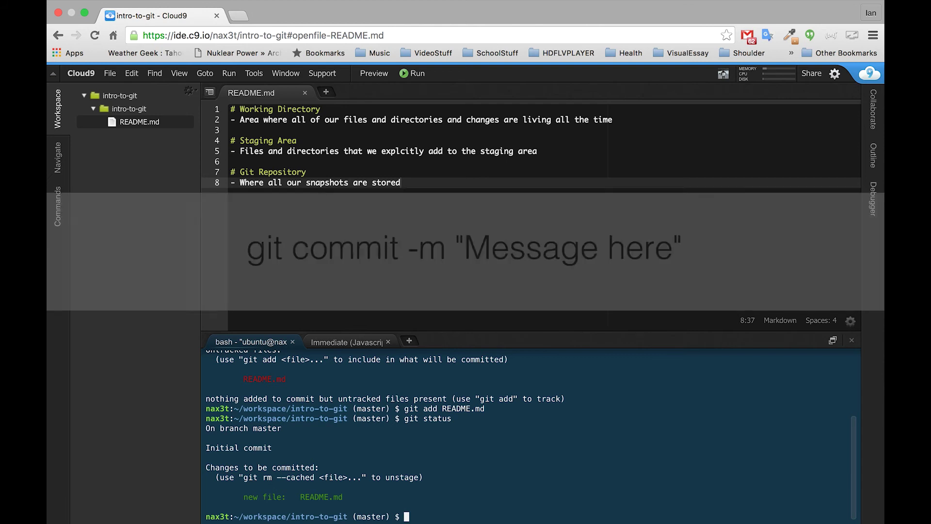
{"action": "type", "text": "git commit"}
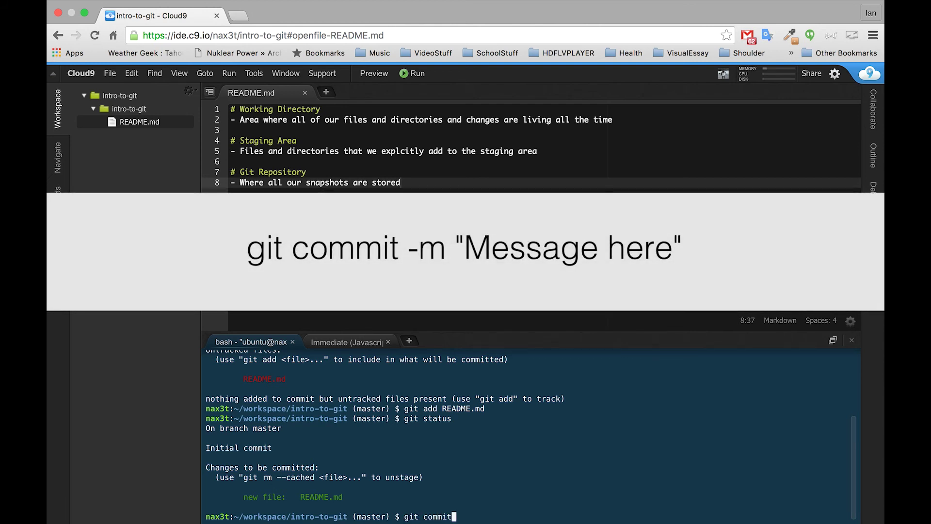
{"action": "type", "text": " -m \""}
{"action": "type", "text": "Add"}
{"action": "type", "text": " README"}
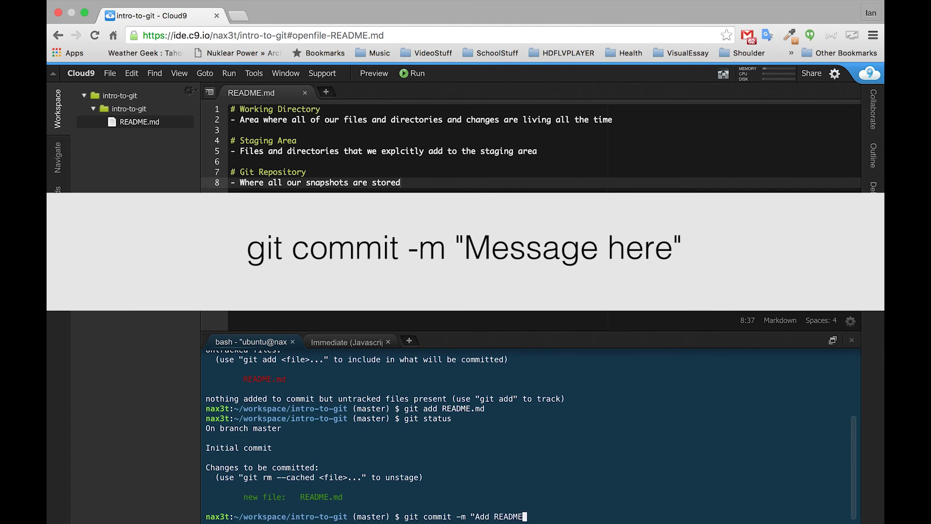
{"action": "type", "text": ".md\""}
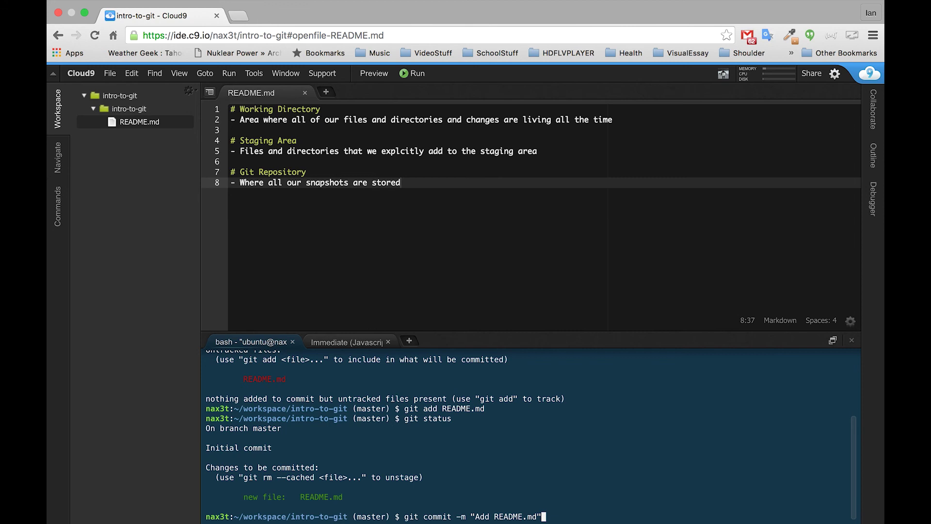
Run git commit -m "Add README.md" to record the root commit
{"action": "key", "text": "Return"}
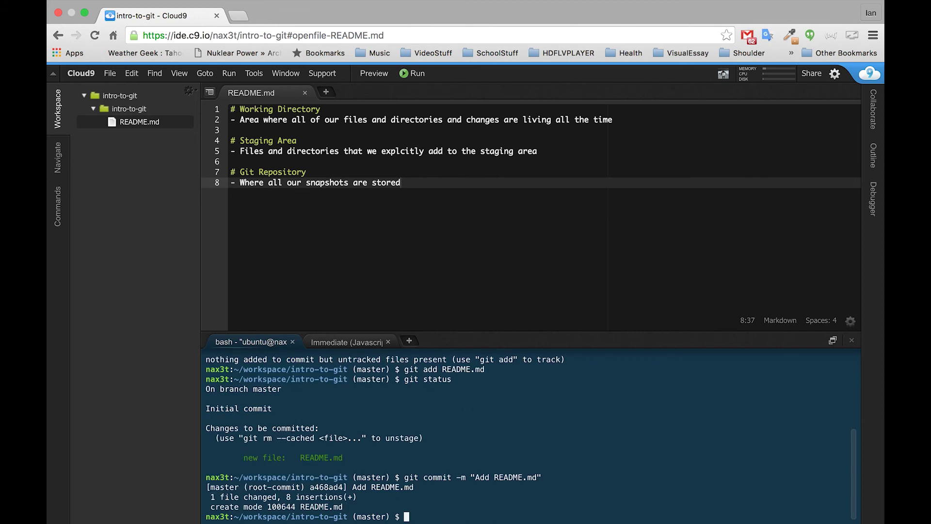
{"action": "type", "text": "git status"}
Run git status and git log, then highlight the 'Add README.md' commit message
{"action": "key", "text": "Return"}
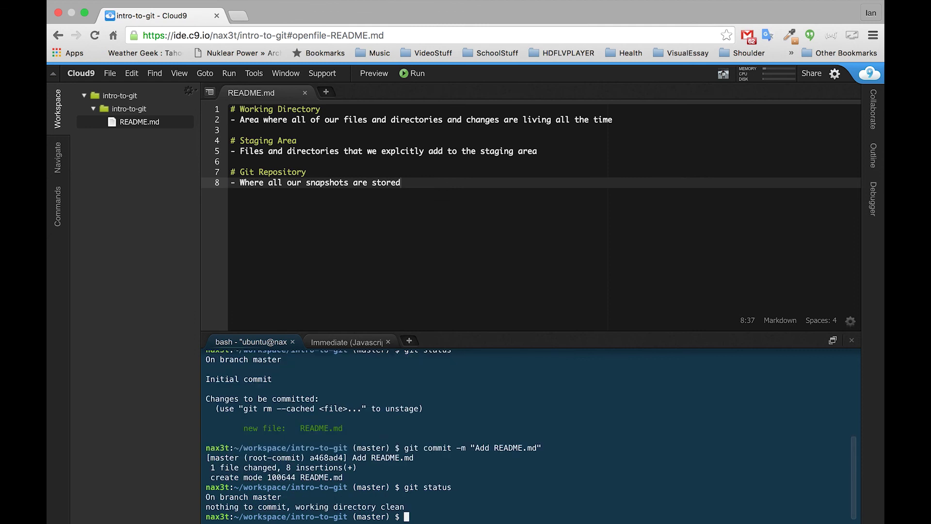
{"action": "type", "text": "git log"}
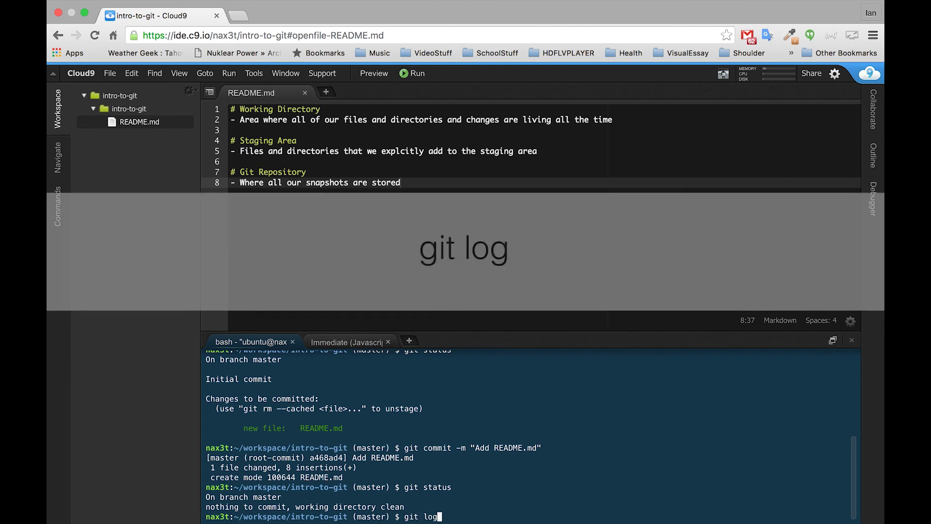
{"action": "key", "text": "Return"}
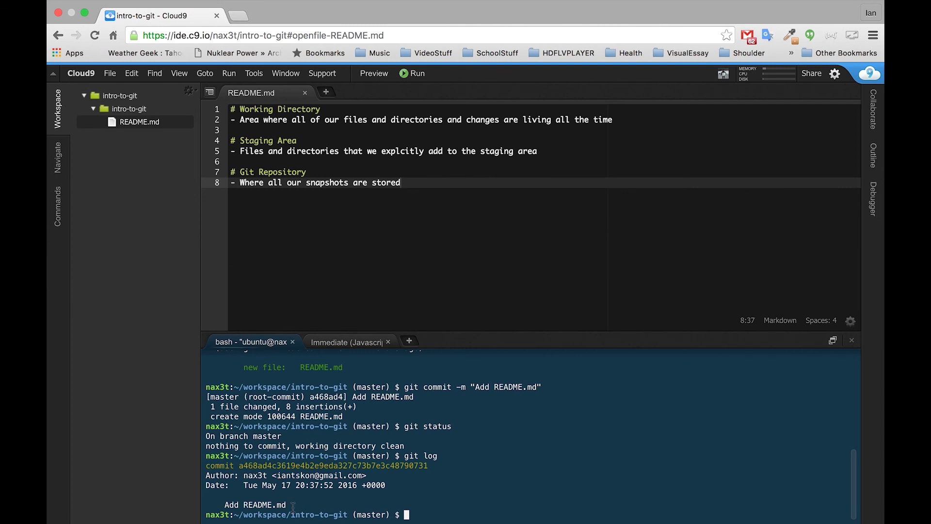
{"action": "left_click_drag", "start_coordinate": [289, 504], "coordinate": [224, 505]}
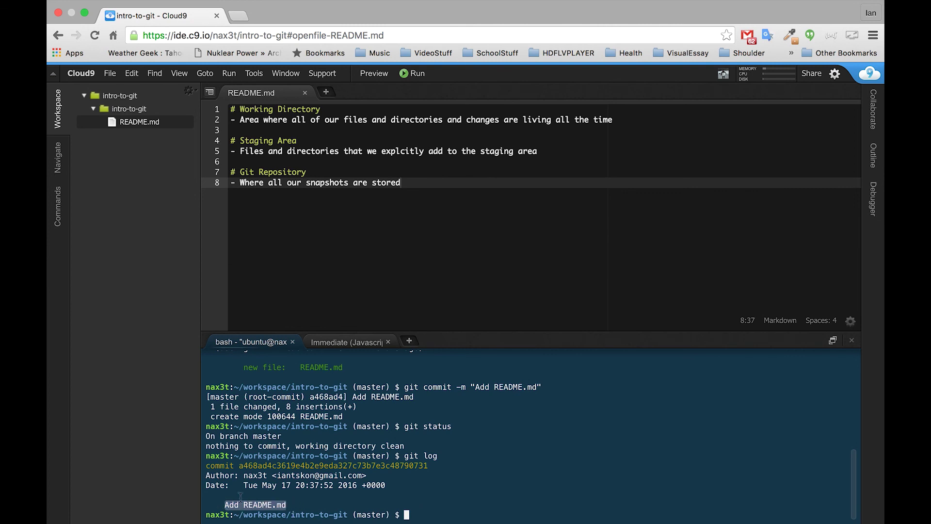